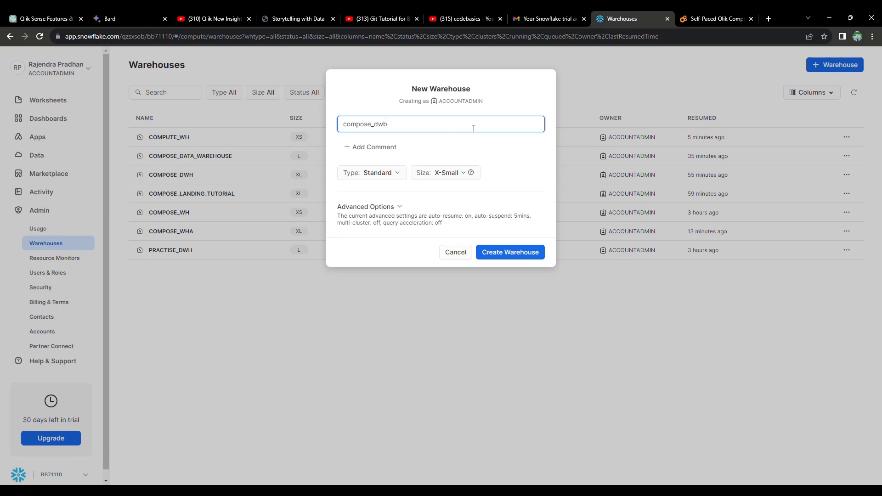
Set the new compose_dwb warehouse's size to X-Large.
left_click(466, 173)
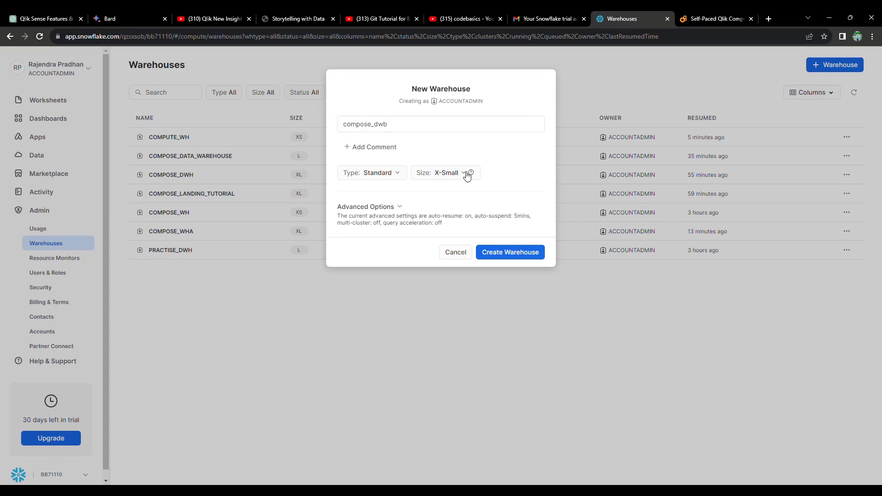
left_click(466, 173)
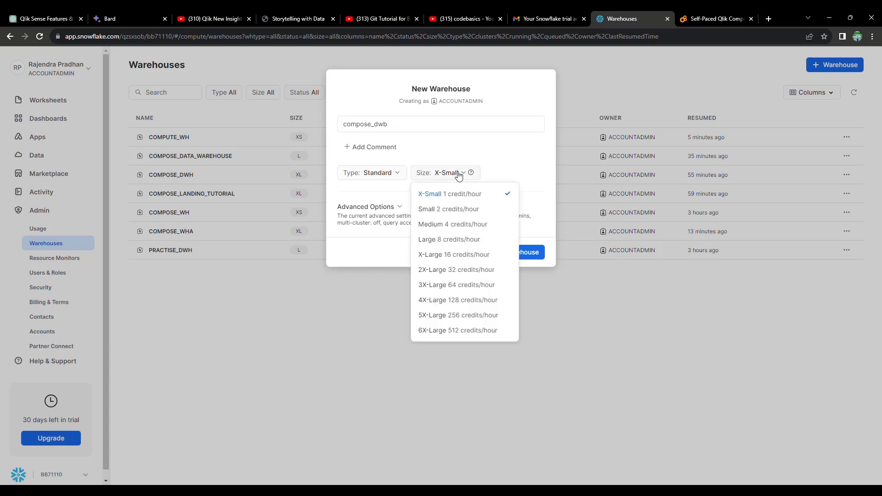
left_click(454, 255)
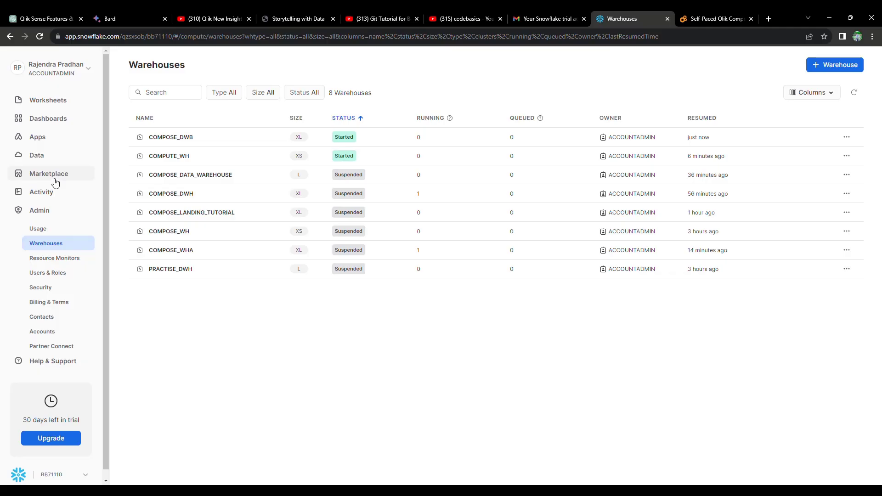
Create the COMPOSE_LANDINGB database from the Databases page.
left_click(50, 161)
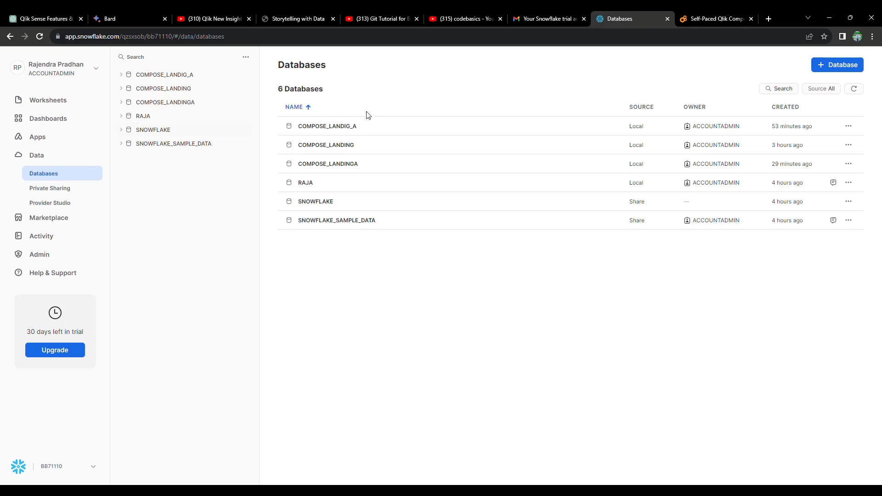
left_click(819, 63)
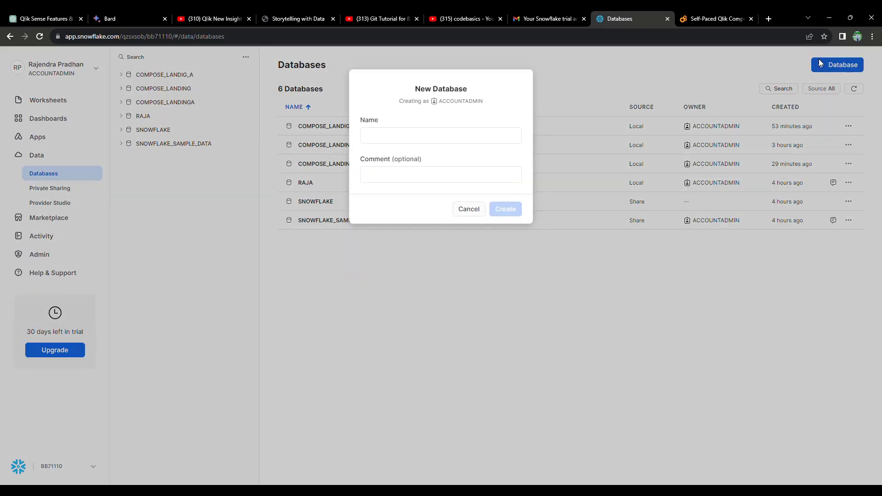
left_click(484, 138)
type("compose_la")
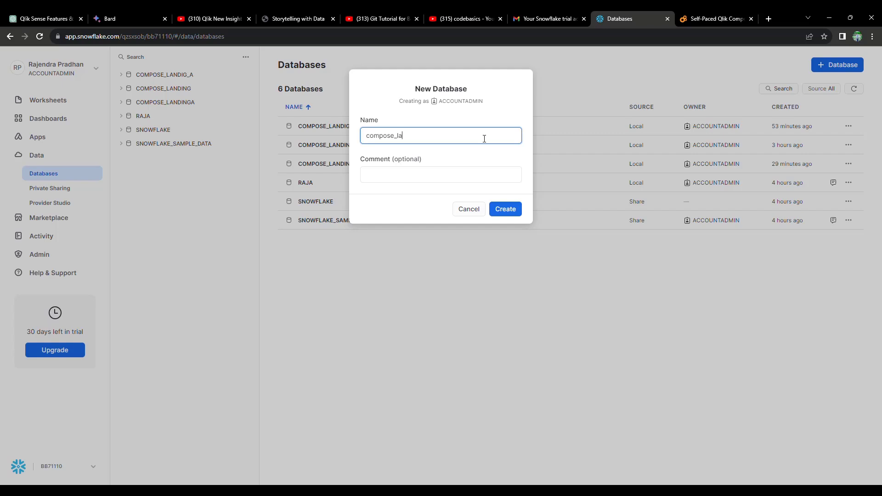
type("ndingb")
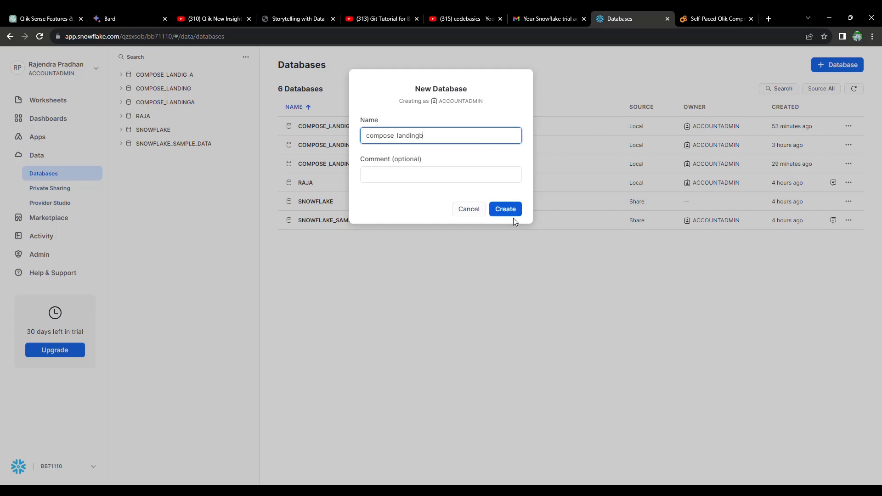
left_click(505, 210)
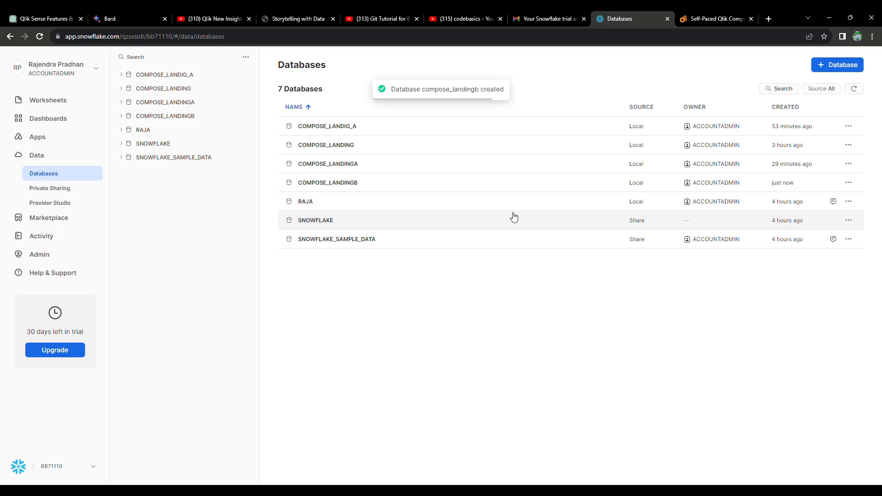
Open COMPOSE_LANDINGB's schemas and create the COMPOSE_DWH schema.
left_click(180, 120)
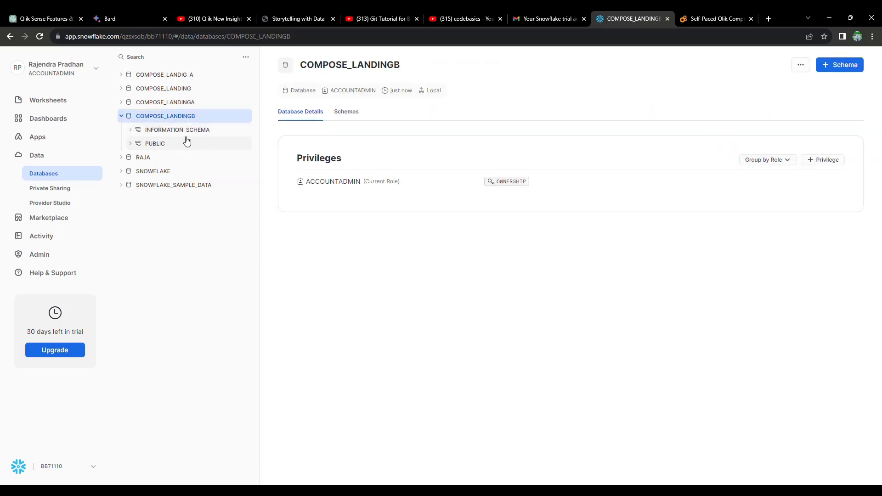
left_click(347, 112)
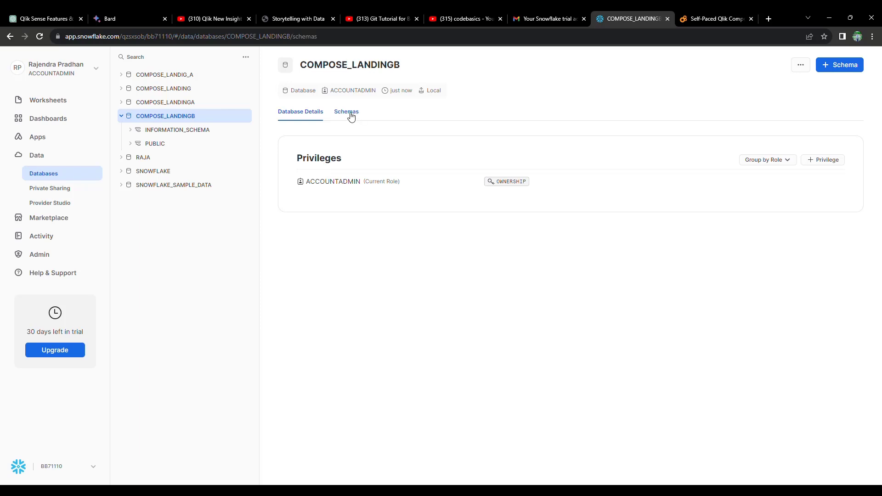
left_click(835, 63)
left_click(410, 142)
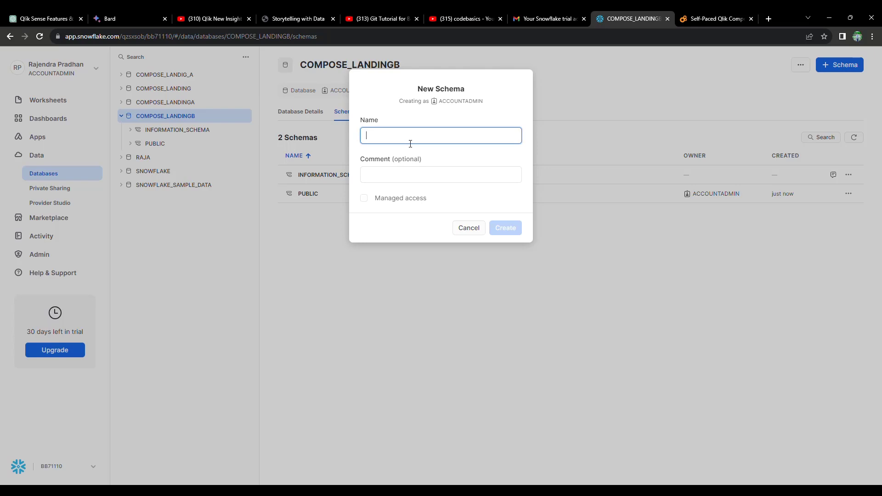
type("compose_dwh")
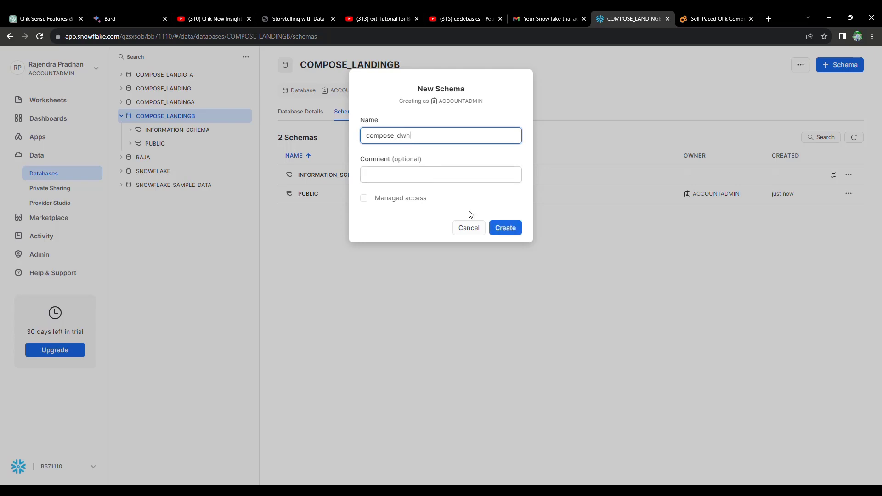
left_click(505, 229)
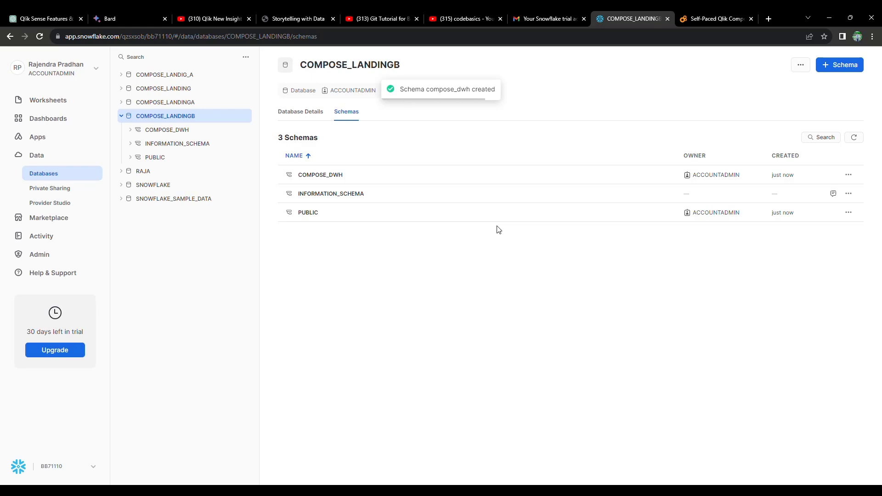
Create the DATA_MART and ERROR_MART schemas in COMPOSE_LANDINGB.
left_click(827, 62)
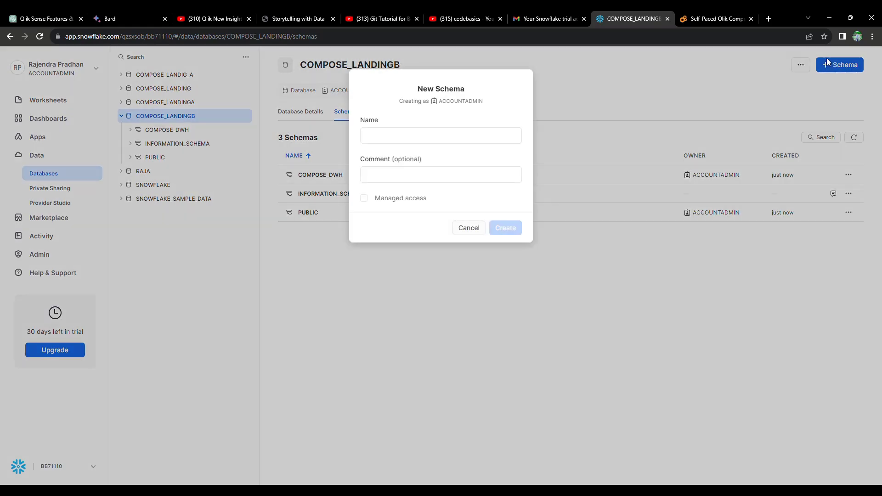
left_click(448, 138)
type("dat")
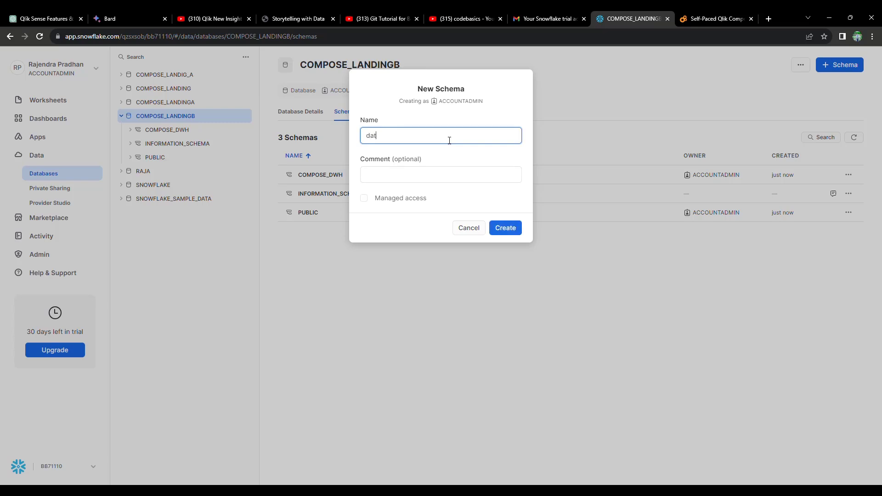
type("a_mart")
left_click(509, 229)
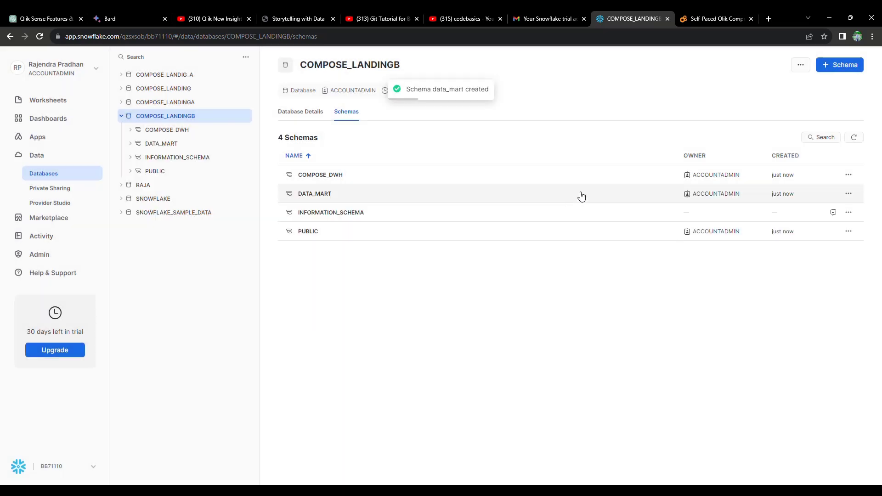
left_click(822, 65)
left_click(488, 136)
type("erro")
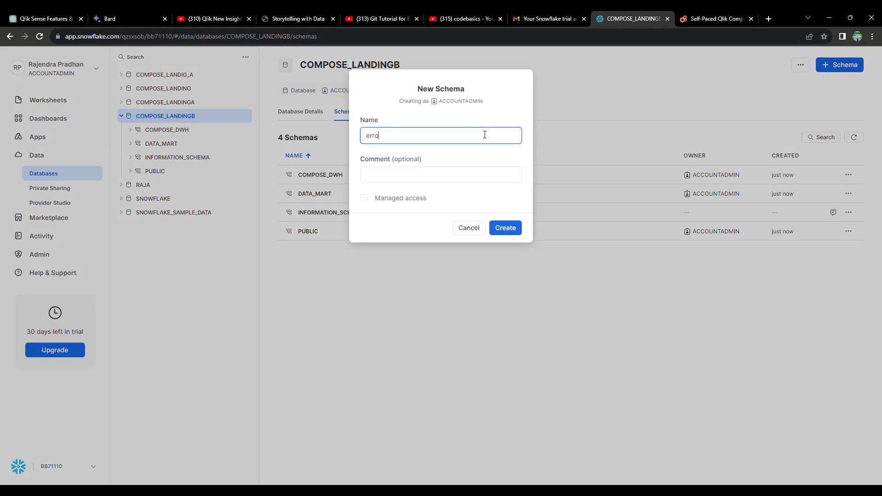
type("r_mart")
left_click(511, 236)
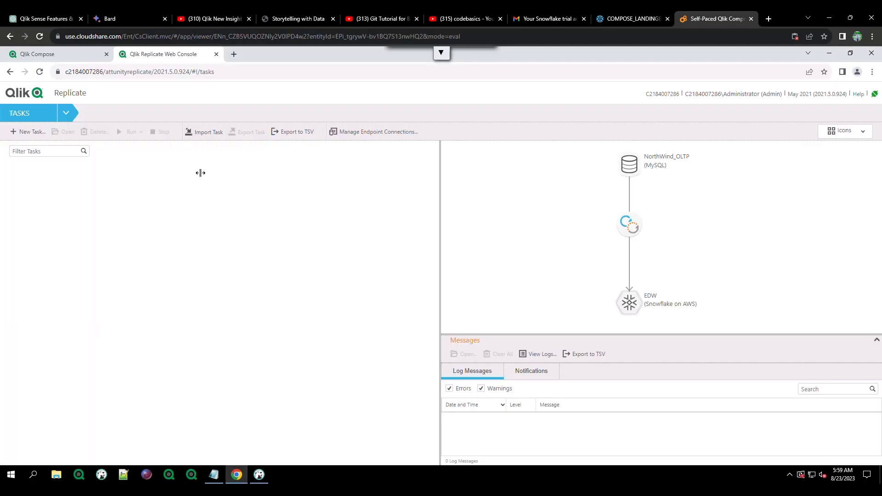
Delete the existing EDW and NorthWind_OLTP endpoint connections.
left_click(357, 135)
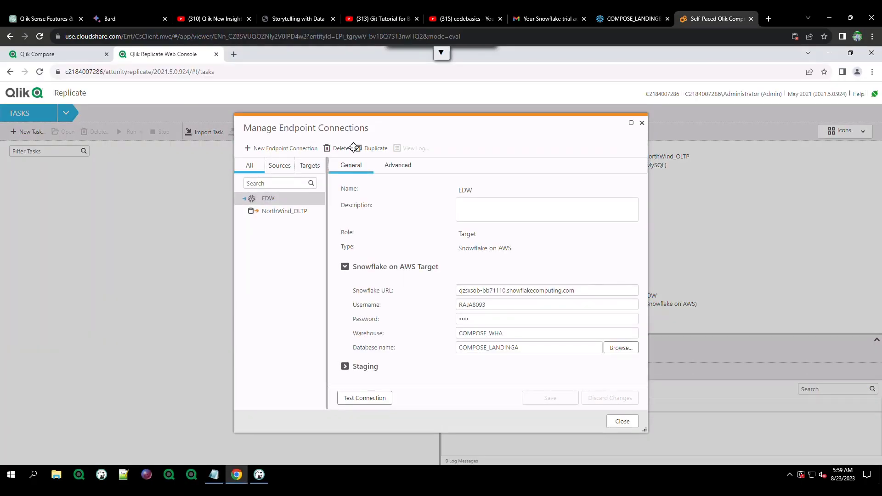
left_click(331, 149)
left_click(502, 301)
left_click(338, 148)
left_click(502, 301)
Start a new endpoint named Sales OLTP as a MySQL source.
left_click(294, 148)
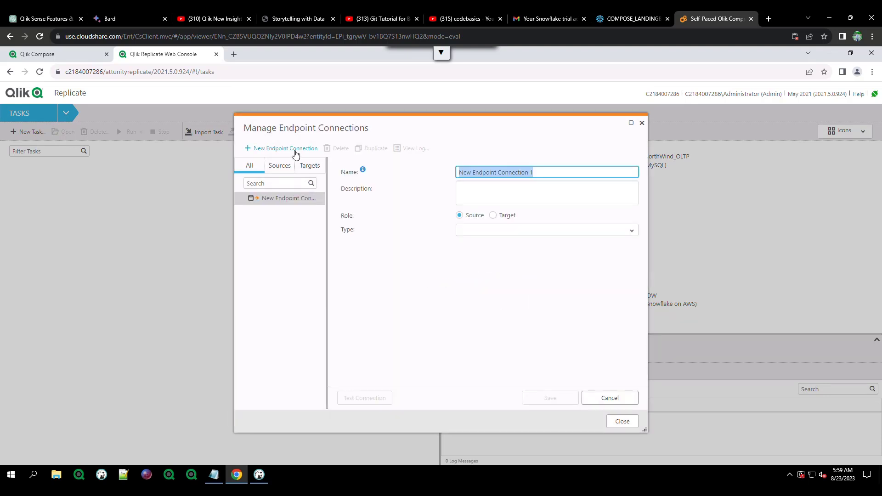
key("BackSpace")
type("Sales OLTP")
left_click(630, 231)
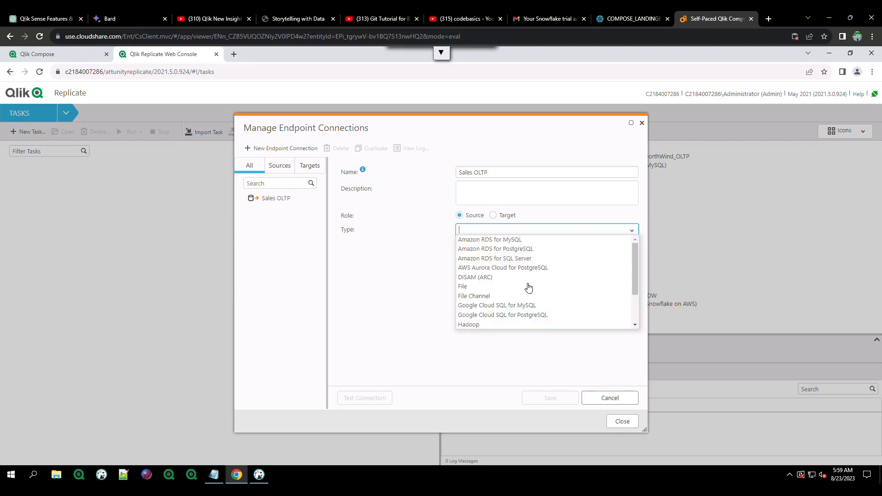
scroll(517, 299, "down", 4)
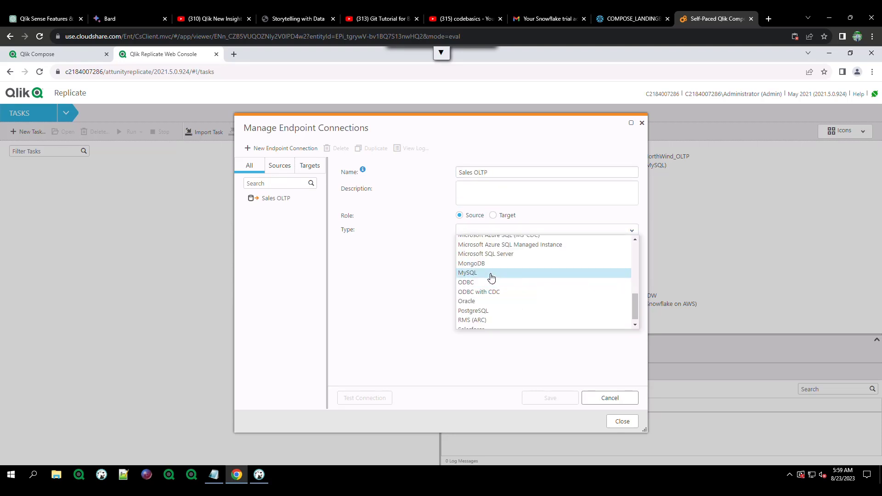
left_click(490, 274)
Enter server mysql and the database username and password.
left_click(494, 298)
type("mysql")
left_click(495, 333)
type("root")
key("Tab")
type("root")
Test and save the Sales OLTP endpoint, then start a fresh endpoint connection.
left_click(367, 397)
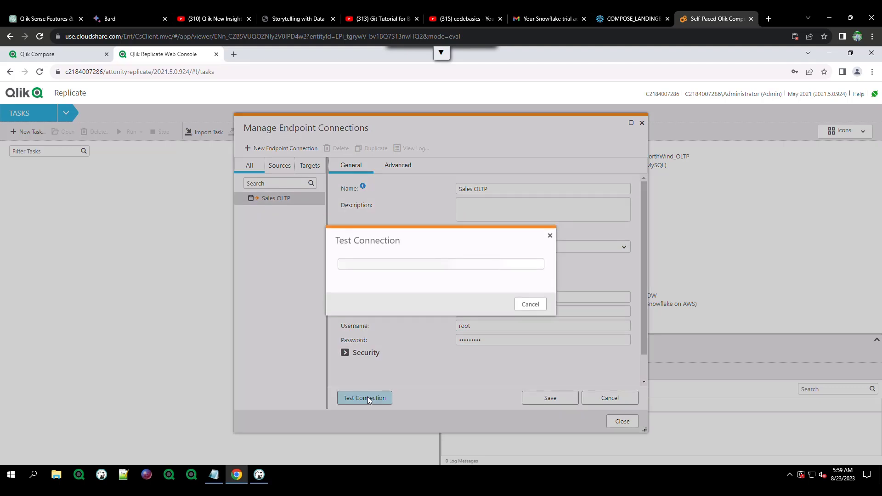
left_click(536, 399)
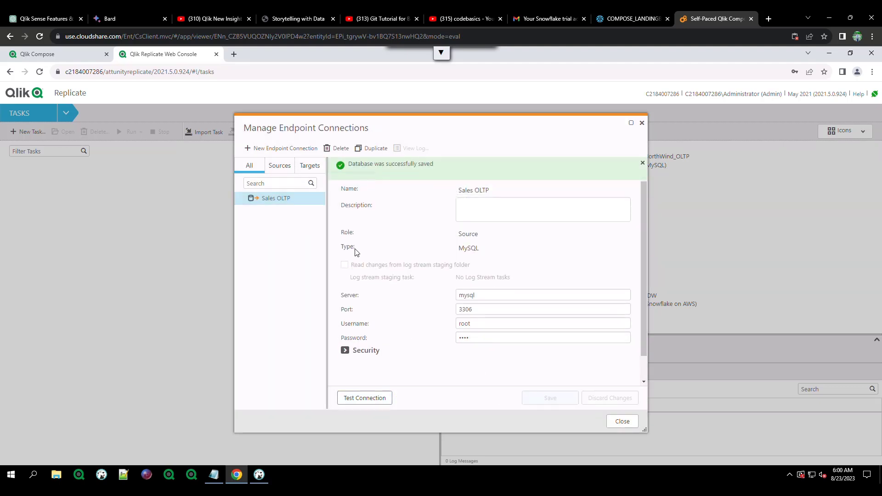
left_click(294, 148)
key("BackSpace")
Name the endpoint EDW and make it a Snowflake on AWS target.
type("EDW")
left_click(496, 193)
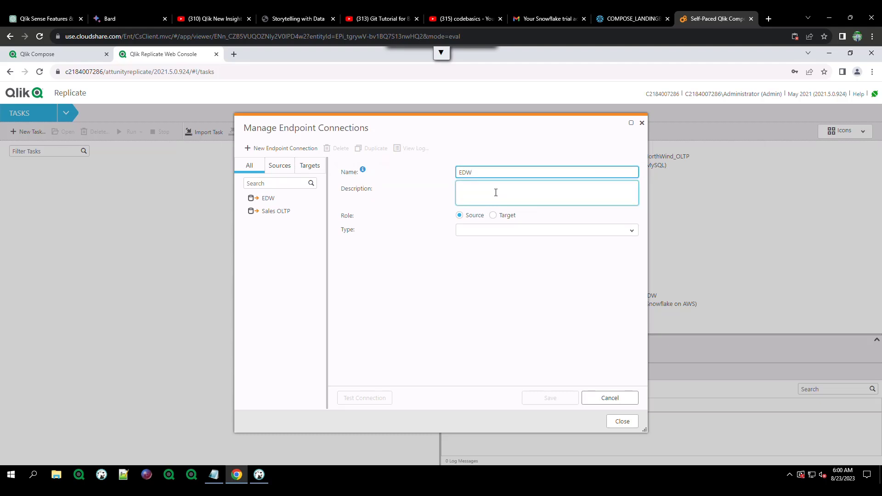
left_click(492, 216)
left_click(631, 231)
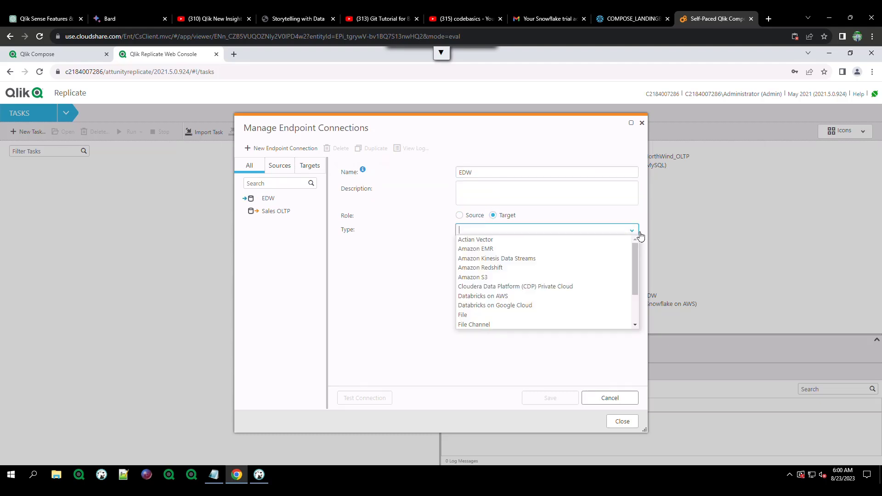
scroll(540, 292, "down", 5)
scroll(528, 298, "down", 8)
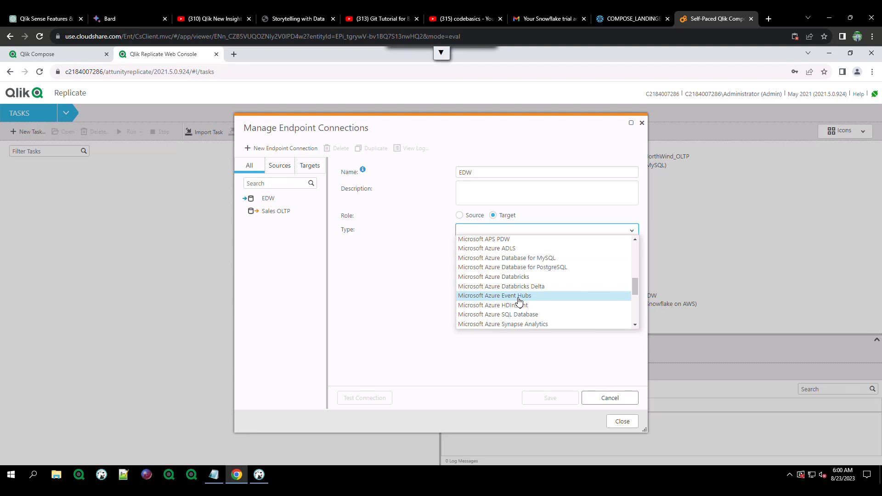
left_click(504, 286)
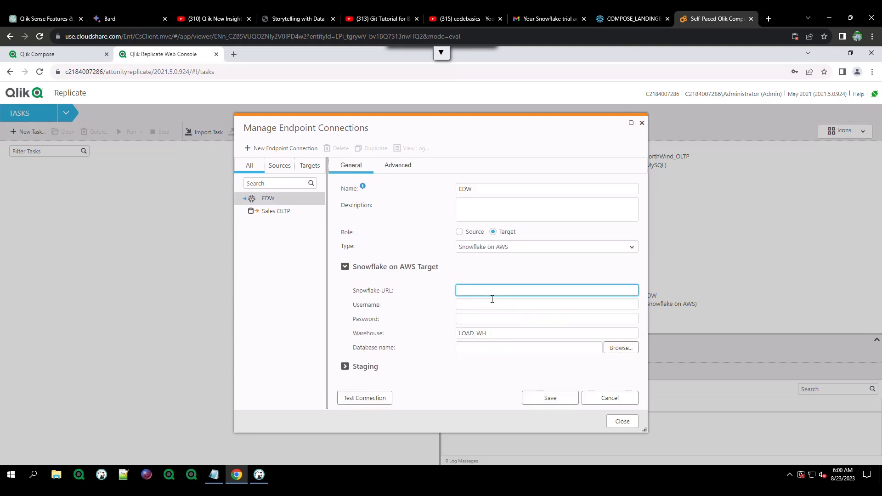
Paste the Snowflake URL, checking login details in the activation email.
key("ctrl+v")
left_click(632, 19)
left_click(540, 17)
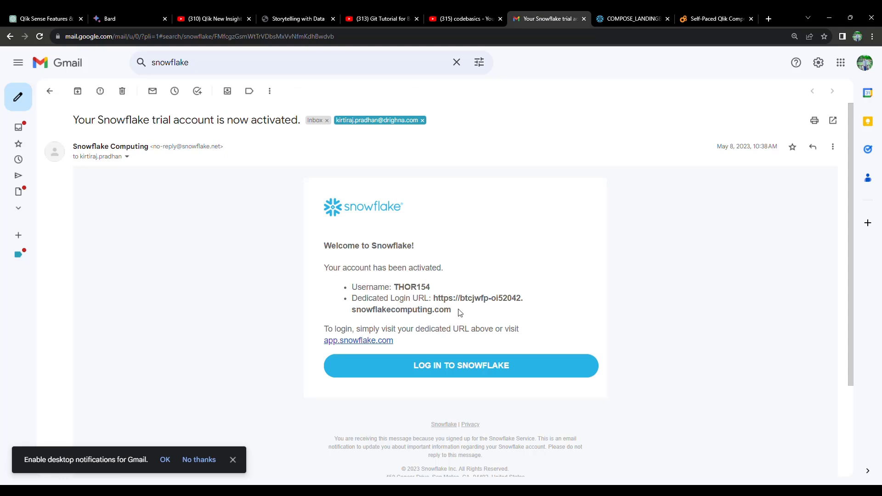
left_click(695, 19)
left_click(512, 306)
Enter the Snowflake username and password and set the warehouse to COMPOSE_DWB.
type("RAJA8093")
key("Tab")
type("•••••••••")
key("Tab")
type("COMPOSE")
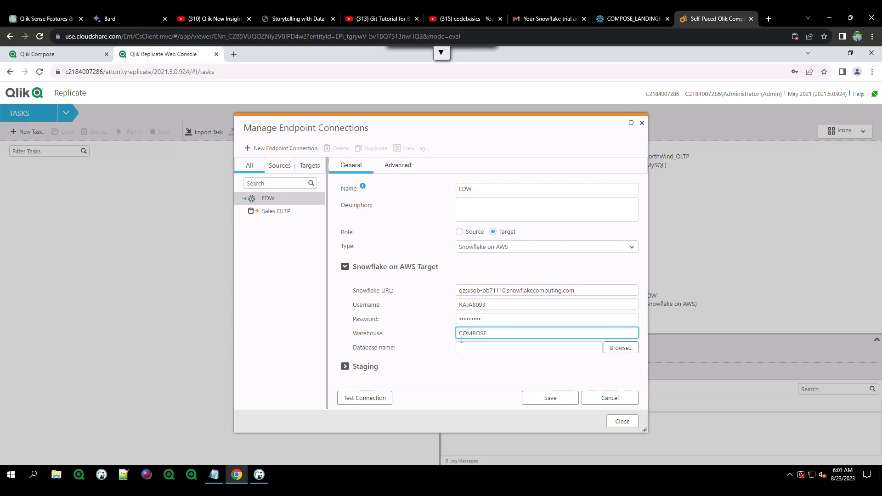
type("_DW")
key("BackSpace")
type("DWB")
Select COMPOSE_LANDINGB as the database, test the connection, save EDW and close.
left_click(611, 348)
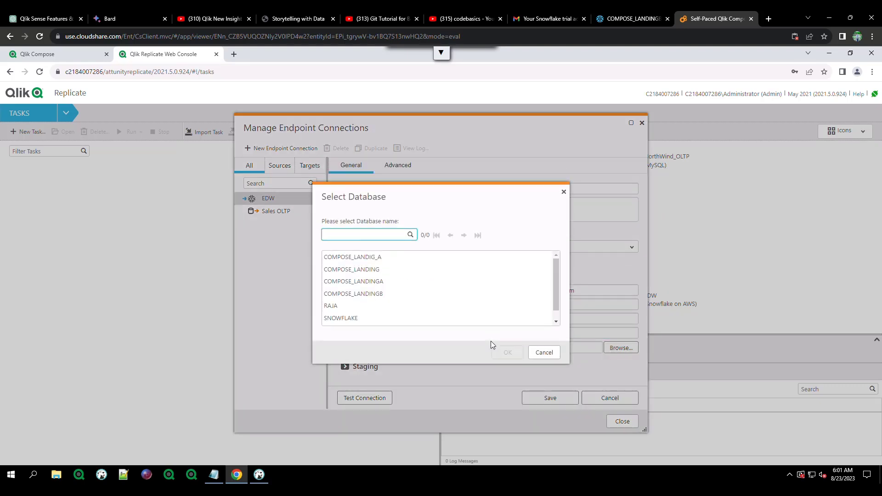
left_click(385, 296)
left_click(630, 19)
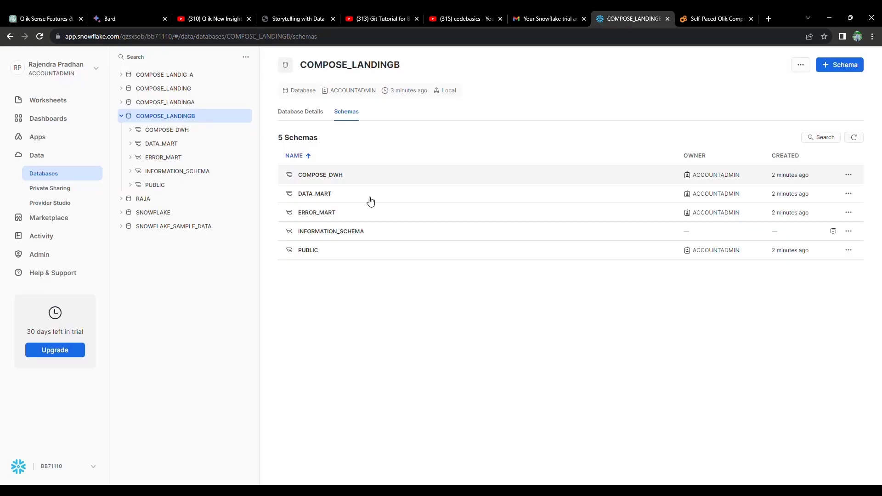
left_click(701, 19)
left_click(510, 351)
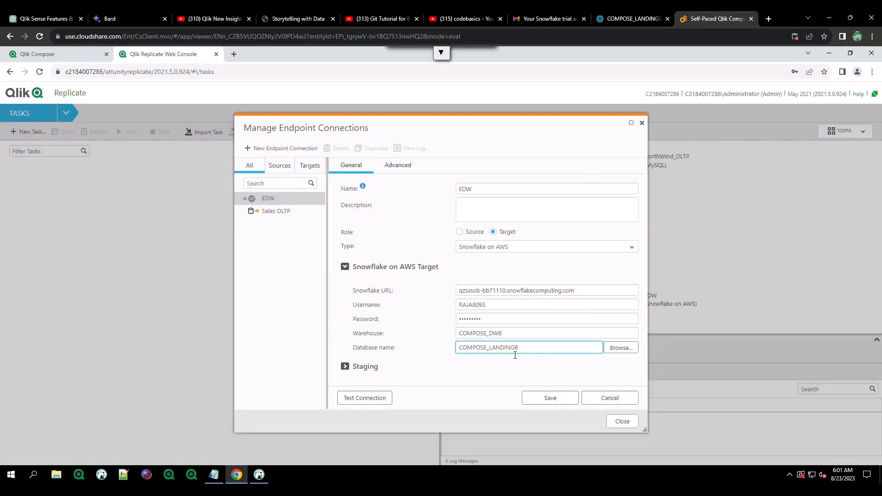
left_click(378, 401)
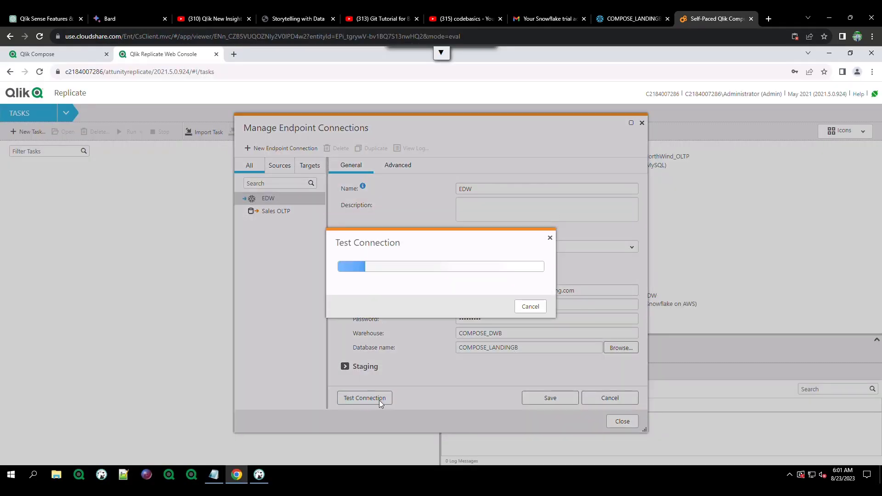
left_click(535, 399)
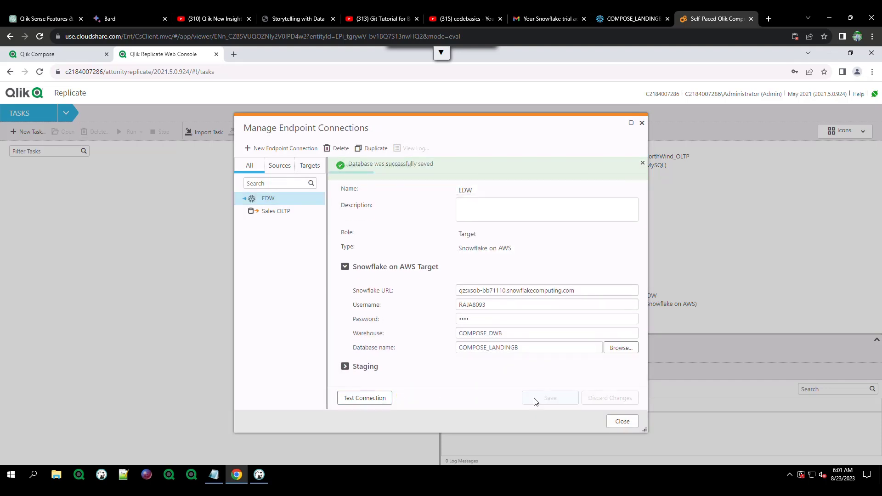
left_click(625, 422)
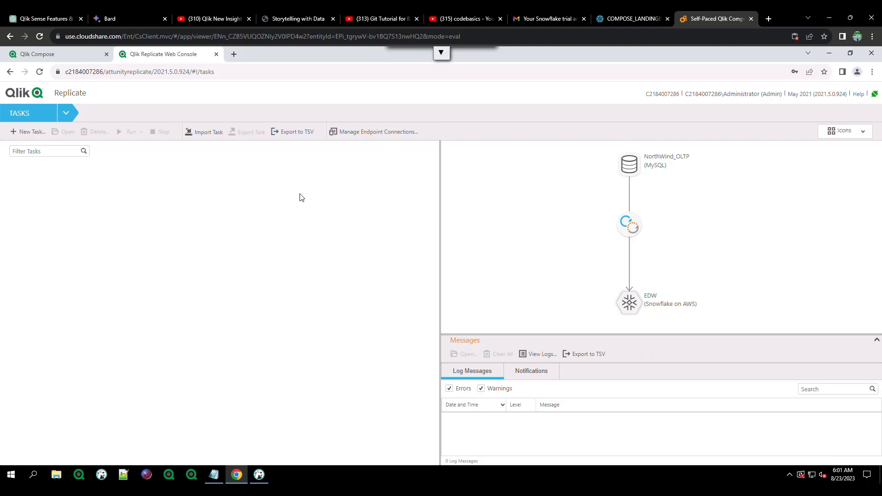
Create the task 'SalesOLTP to EDW' with Store Changes enabled.
left_click(30, 133)
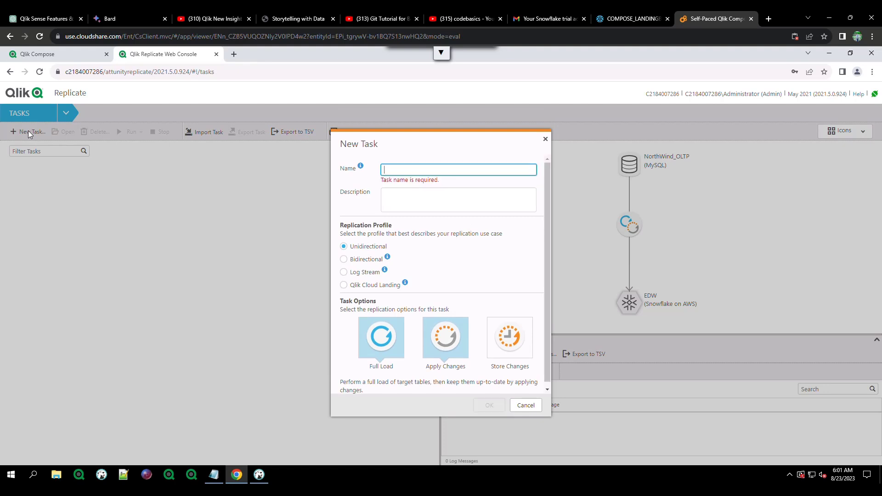
type("SalesOL")
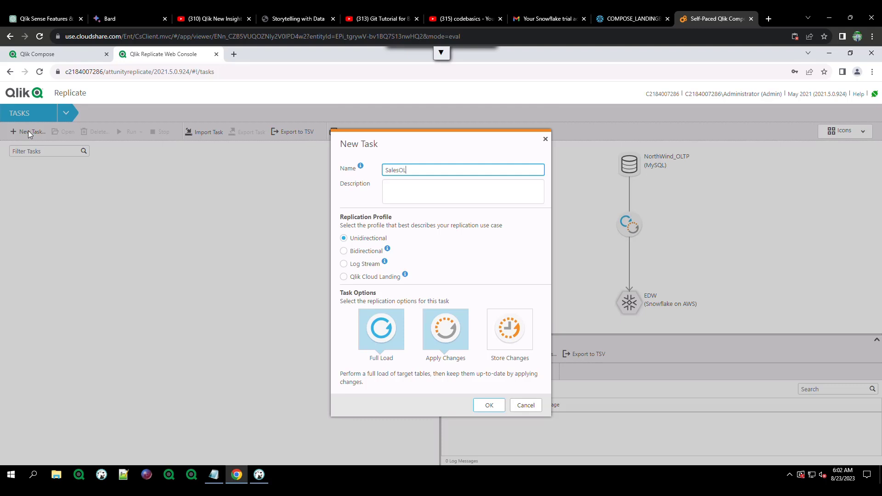
type("TP to EDW")
left_click(496, 342)
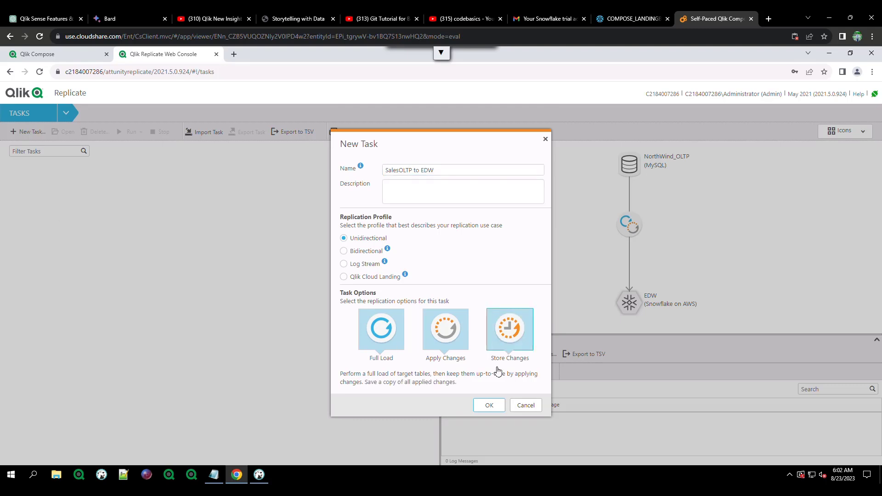
left_click(490, 405)
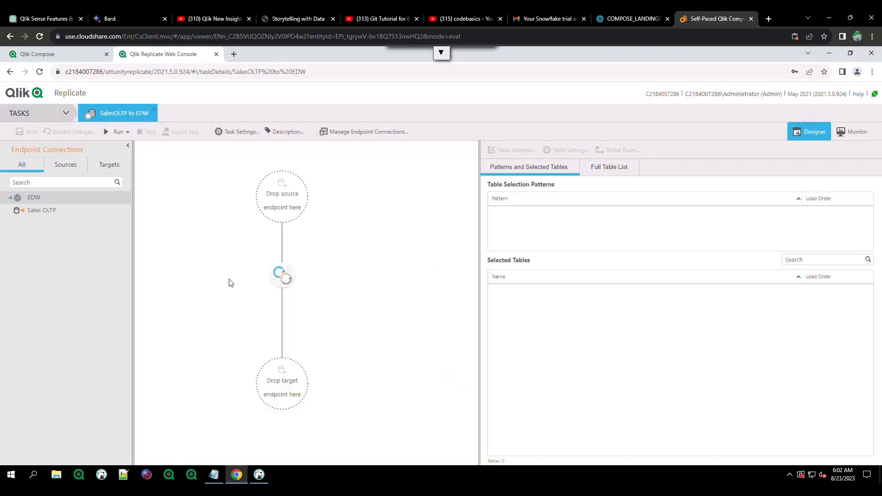
Set Sales OLTP as the task's source and EDW as its target.
left_click_drag(93, 210, 282, 194)
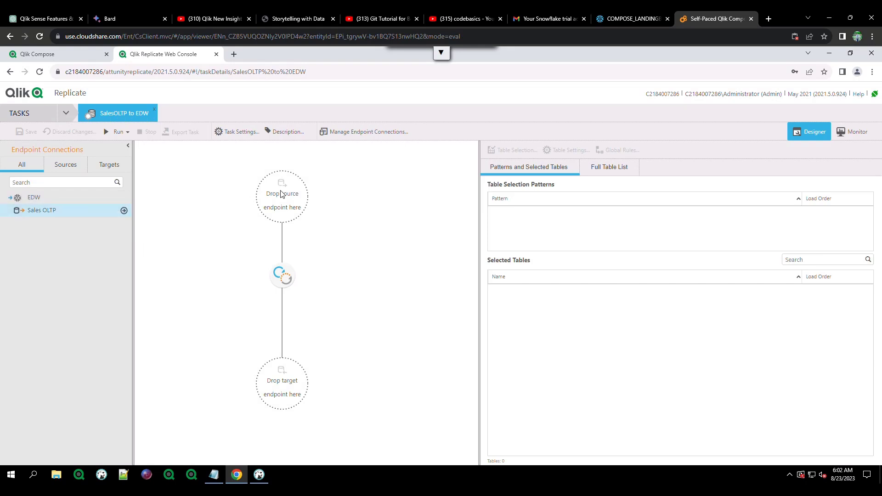
left_click(124, 211)
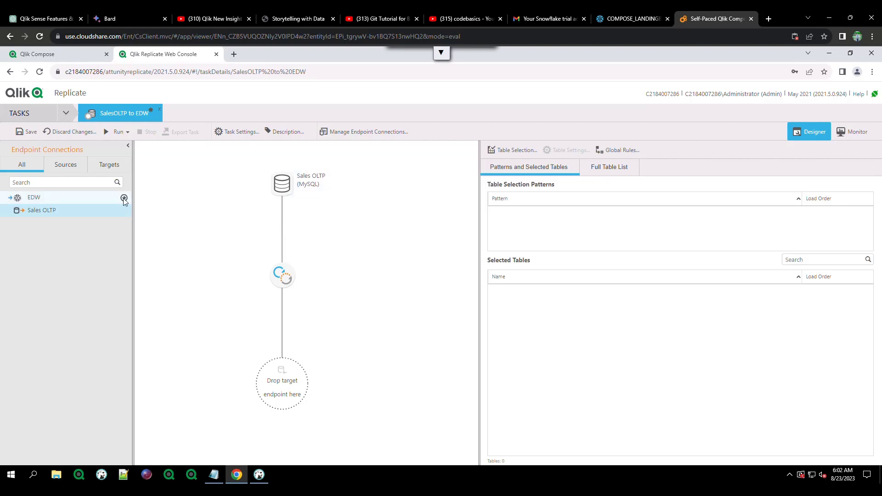
left_click(124, 198)
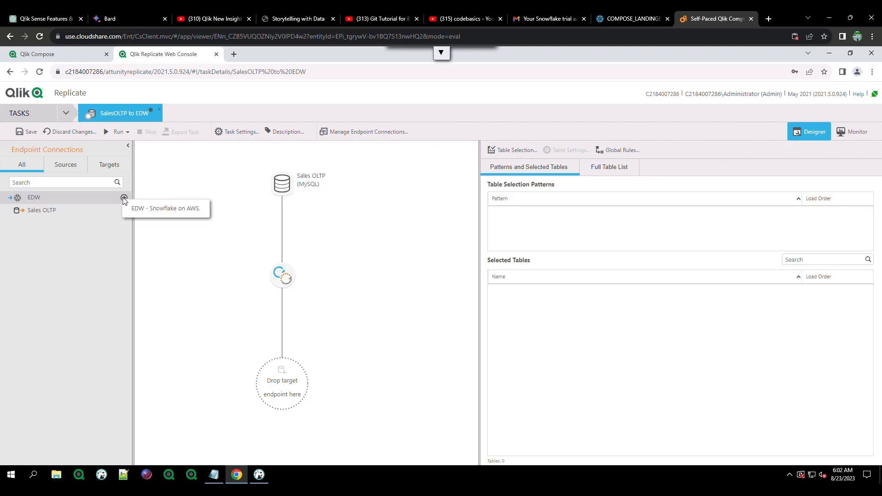
left_click(123, 198)
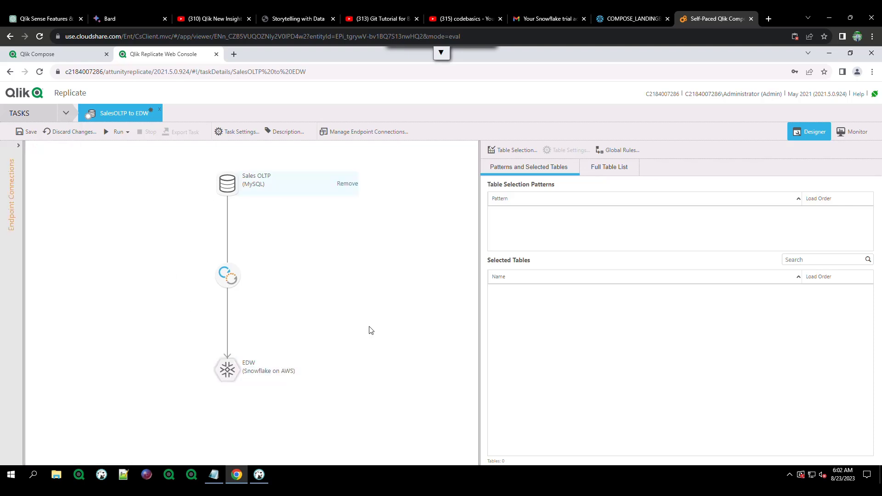
left_click(517, 151)
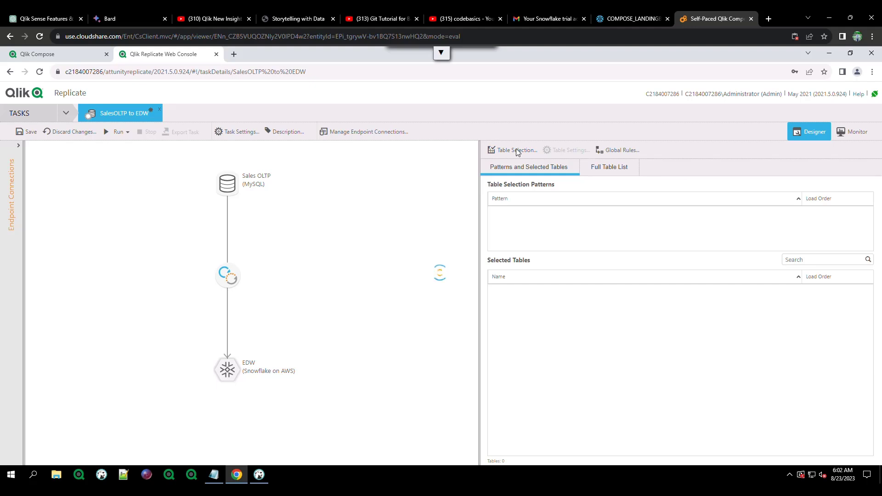
Add all nine tables from the sales schema using a % search.
left_click(516, 149)
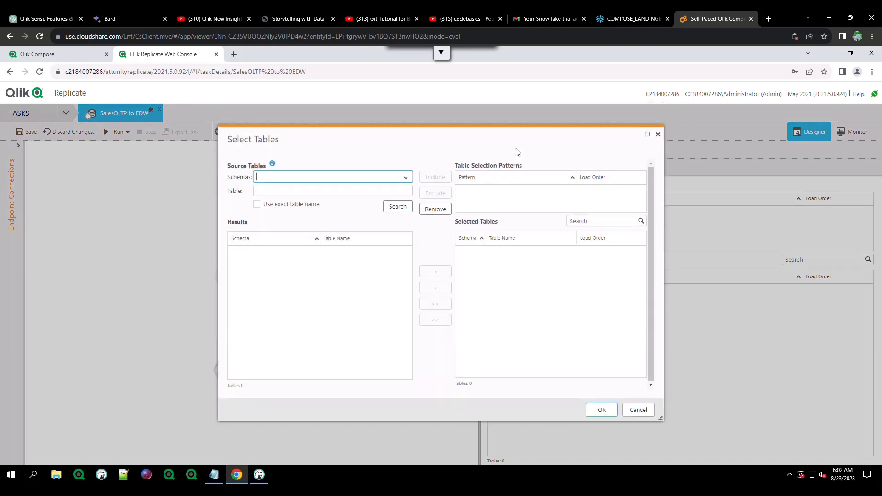
left_click(410, 179)
left_click(298, 208)
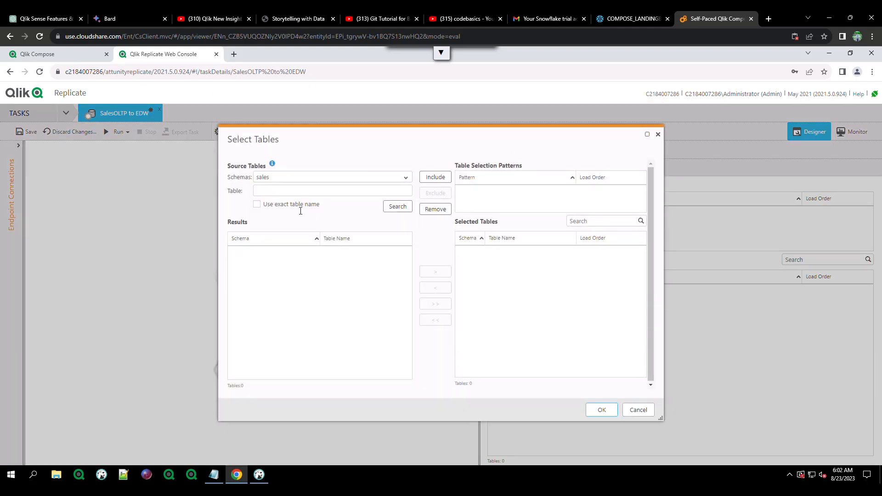
left_click(386, 208)
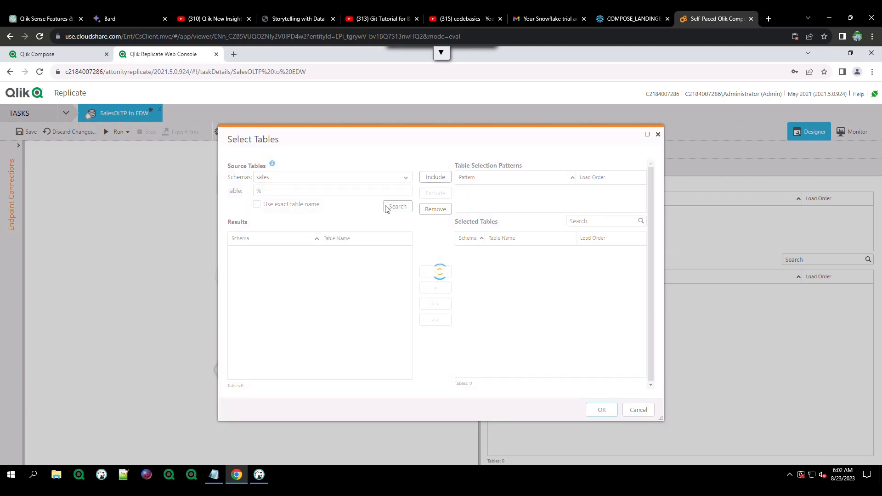
left_click(430, 305)
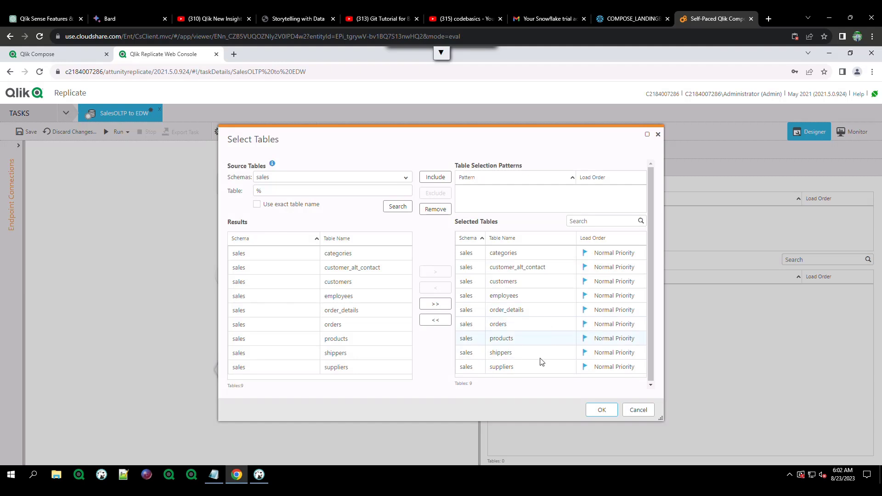
left_click(599, 409)
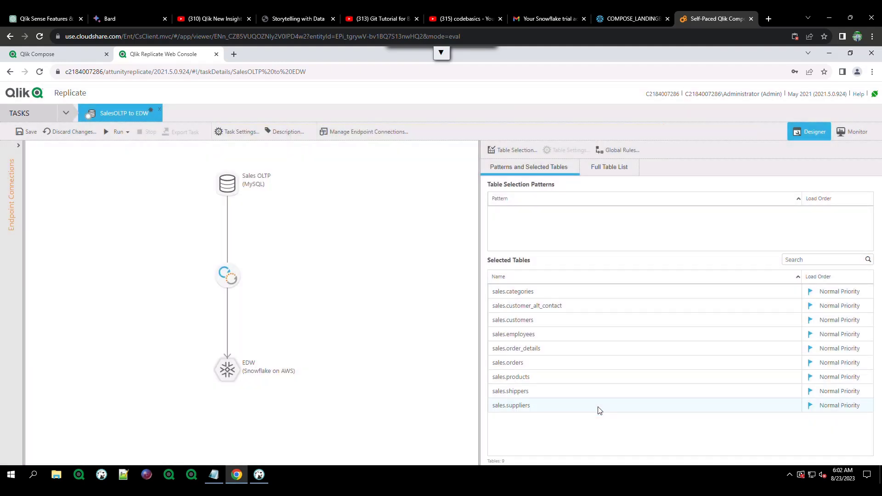
Save the task and view its full table list.
left_click(29, 133)
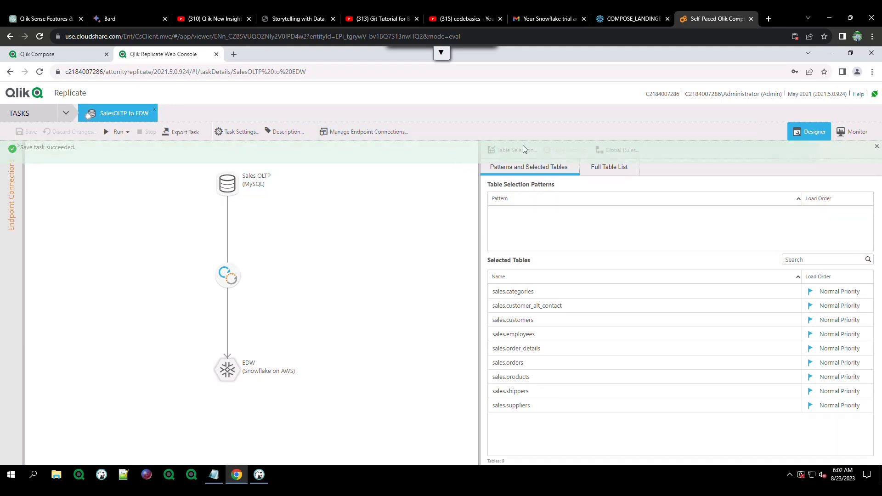
left_click(592, 167)
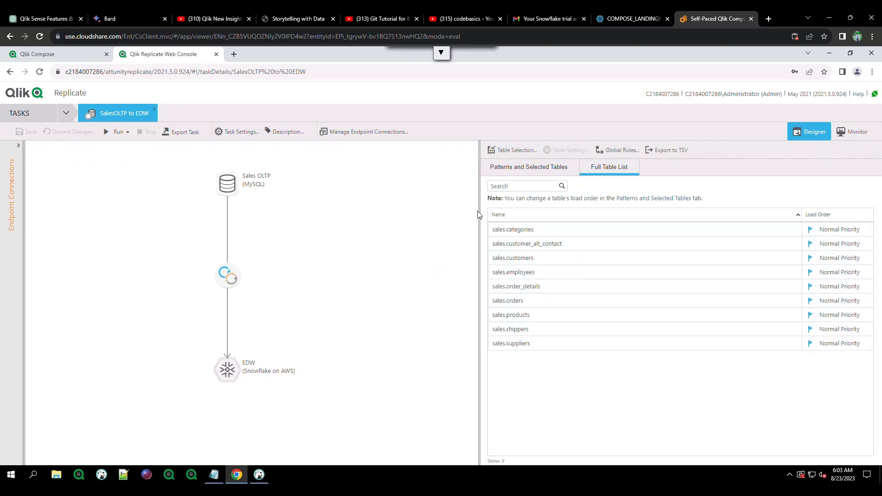
left_click(259, 474)
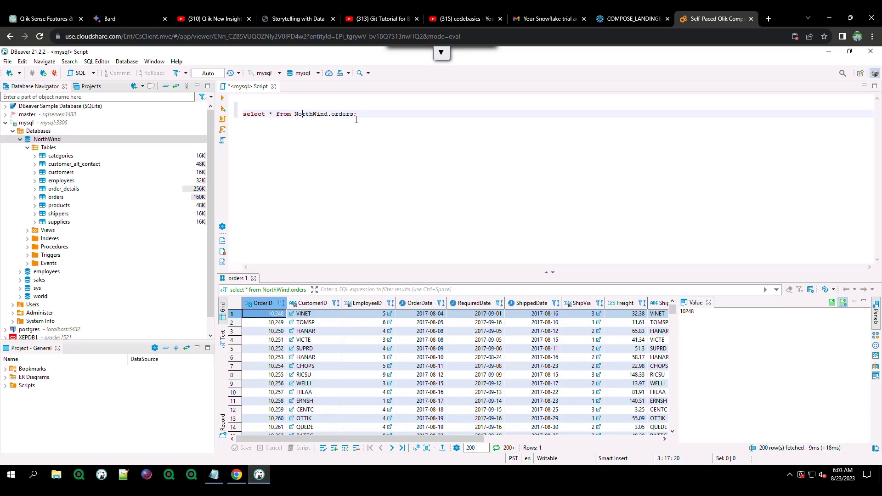
Replace NorthWind.orders with sales.categories in the query and run it.
left_click_drag(354, 115, 299, 118)
key("Delete")
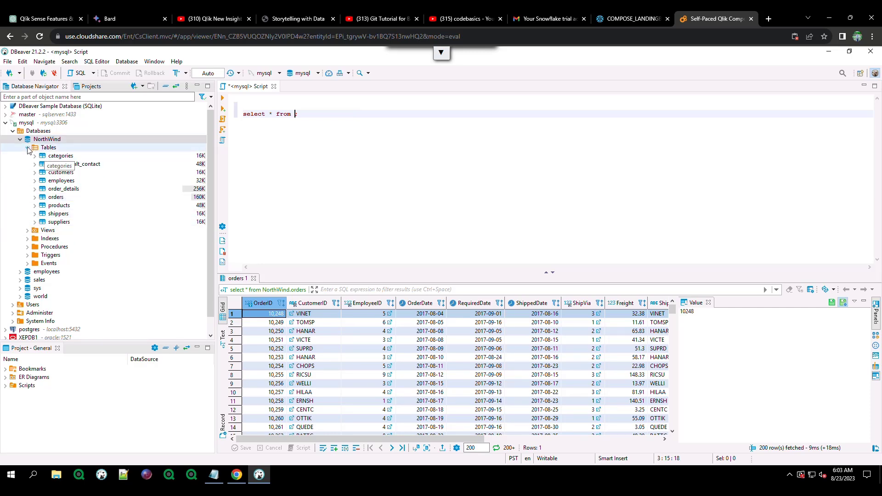
left_click(20, 279)
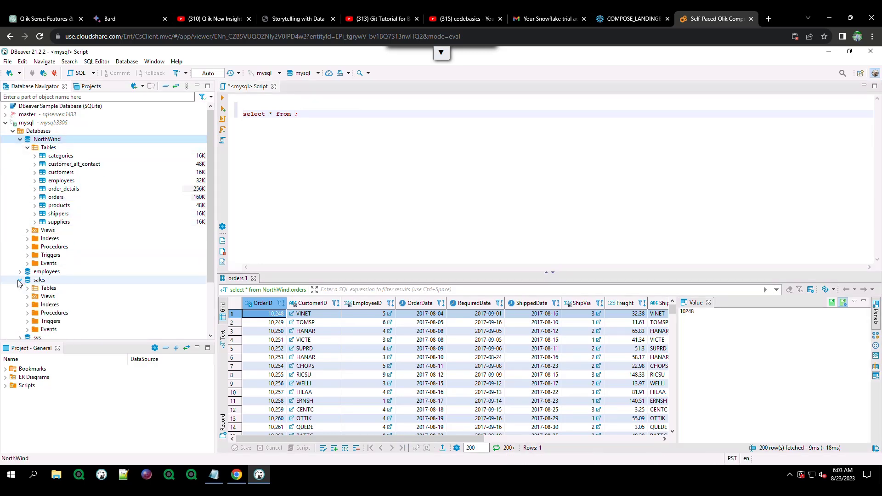
left_click(27, 288)
left_click_drag(60, 296, 300, 127)
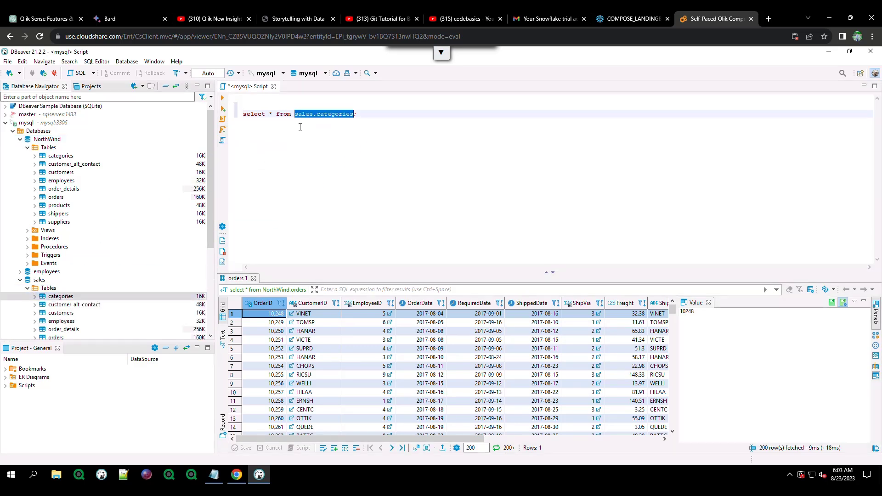
left_click(384, 116)
key("ctrl+a")
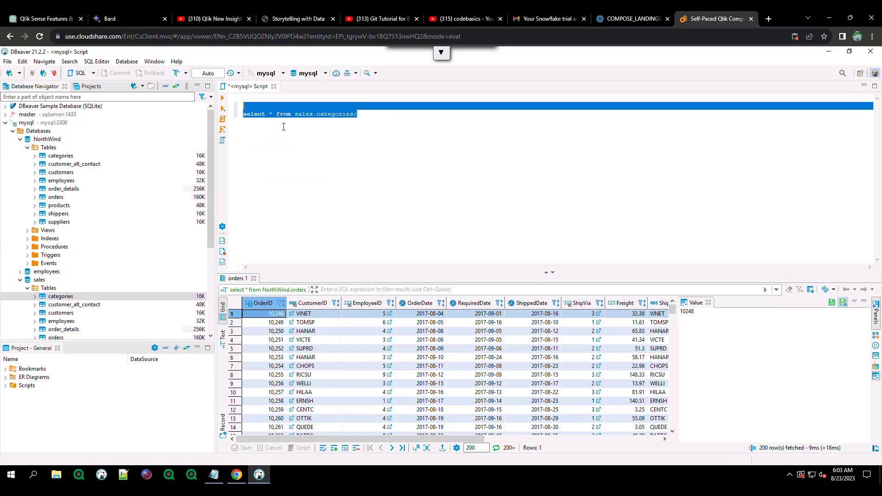
left_click(222, 99)
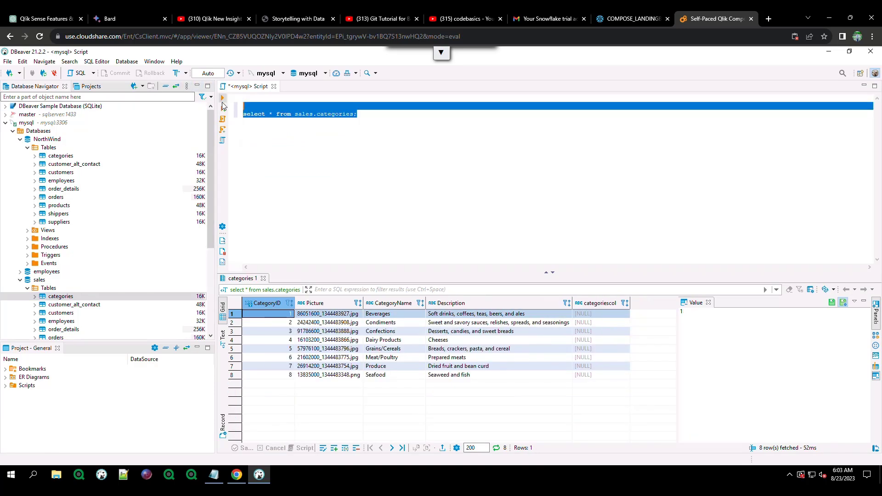
mouse_move(362, 114)
left_mouse_down()
mouse_move(320, 115)
mouse_move(378, 118)
left_mouse_up()
left_click(391, 121)
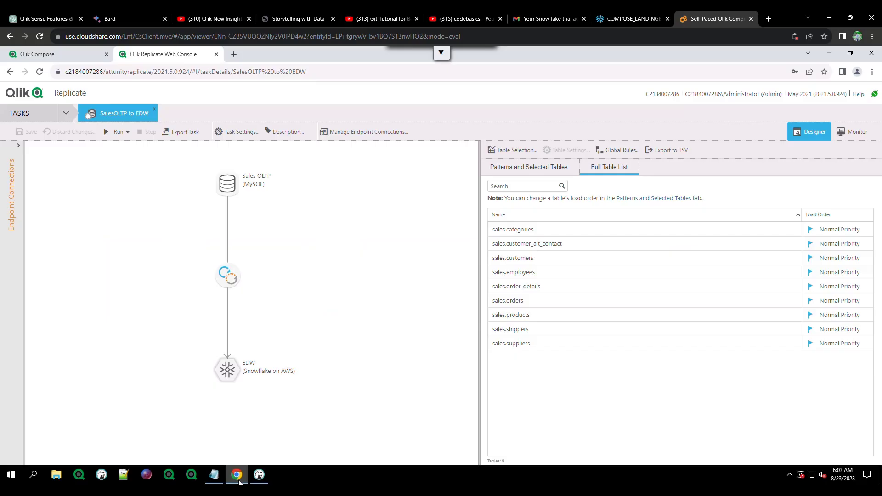
Run the SalesOLTP to EDW replication task for a full load of all 9 tables.
left_click(118, 133)
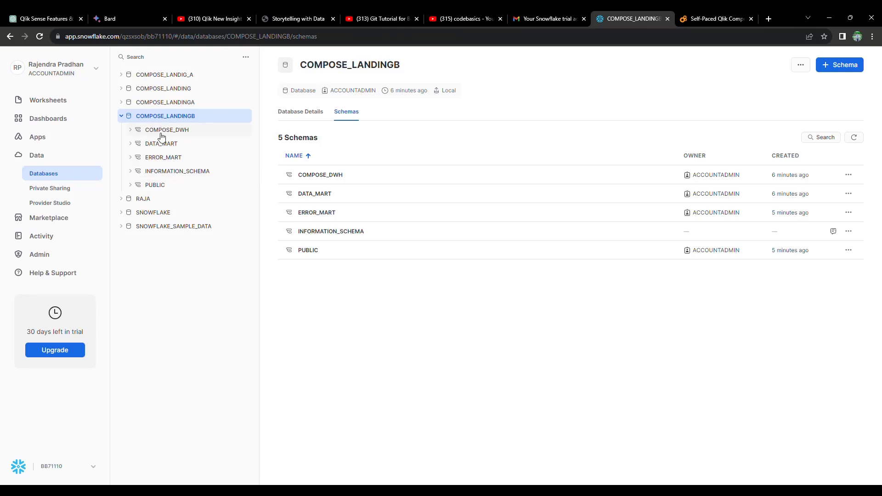
Refresh the COMPOSE_LANDINGB schemas and expand the new sales schema's Tables list.
left_click(40, 36)
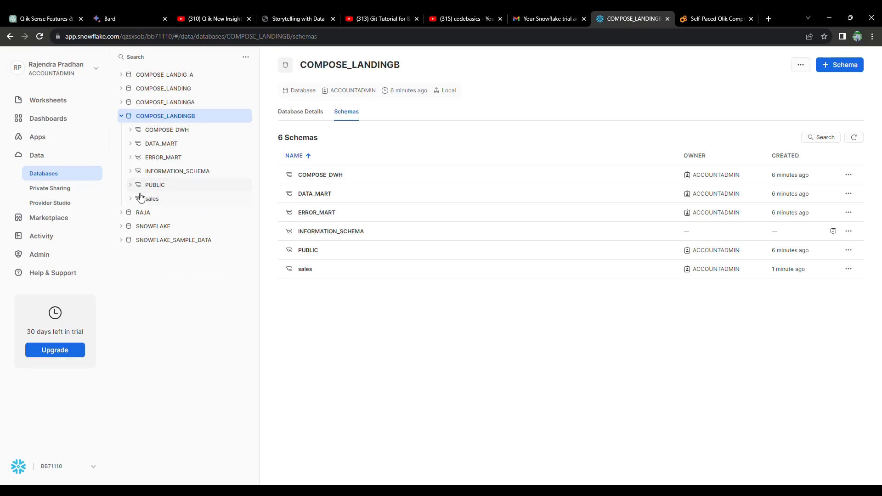
left_click(136, 203)
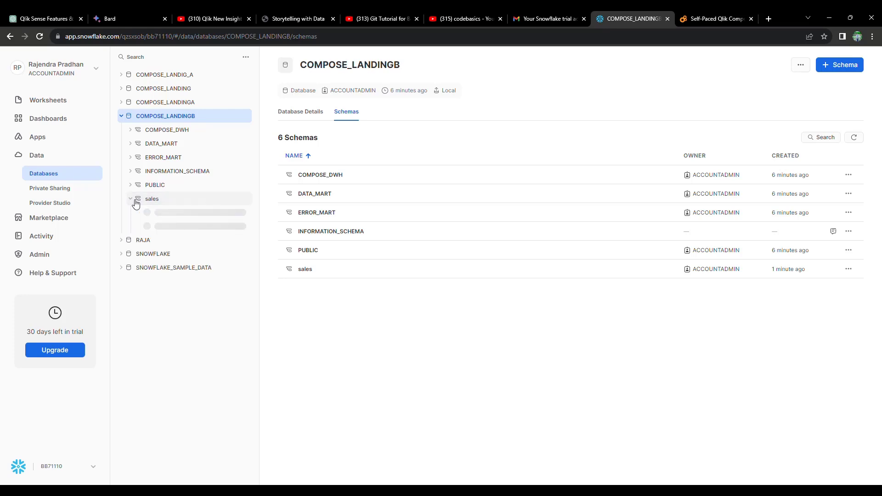
left_click(143, 214)
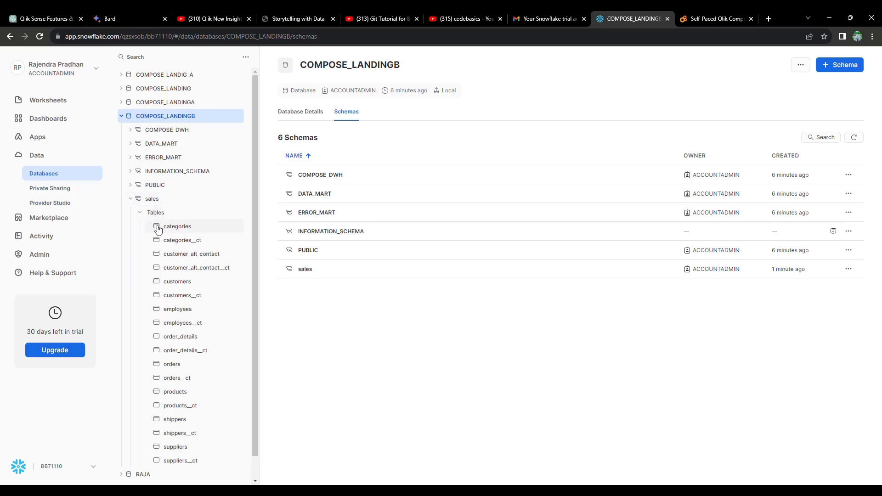
Inspect categories and categories__ct, then view customer_alt_contact's columns and its 282-row data preview.
left_click(178, 229)
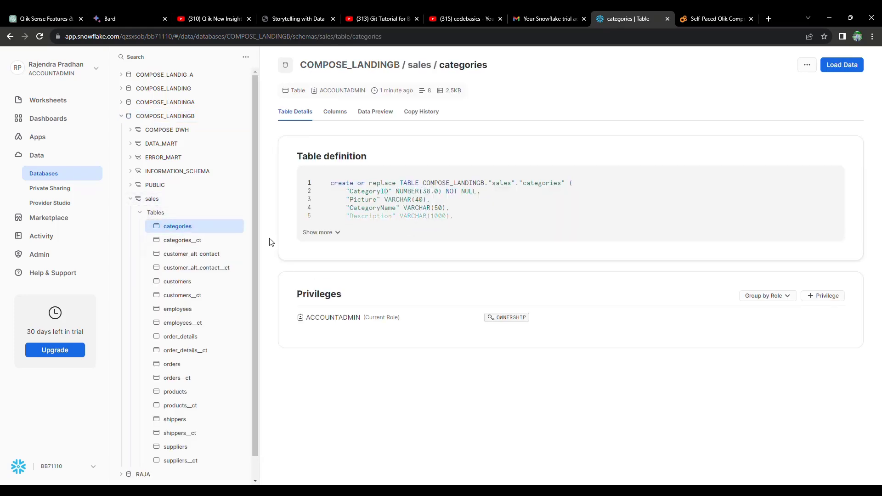
left_click(196, 246)
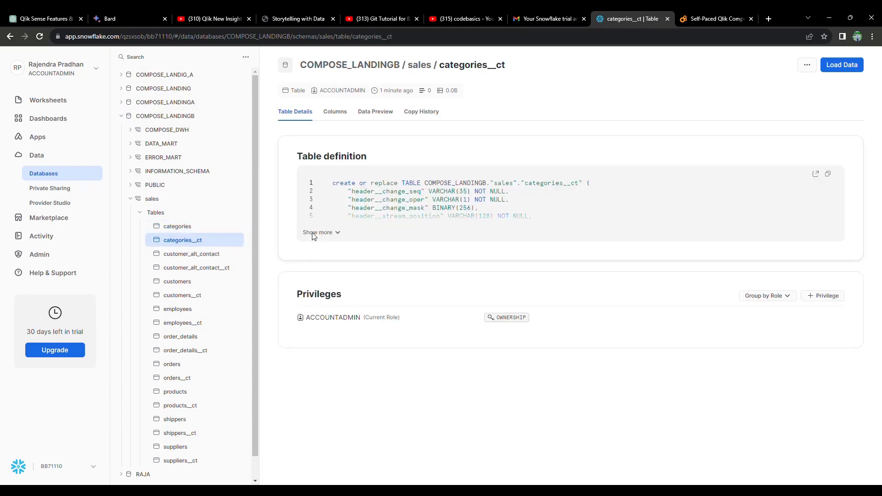
left_click(186, 259)
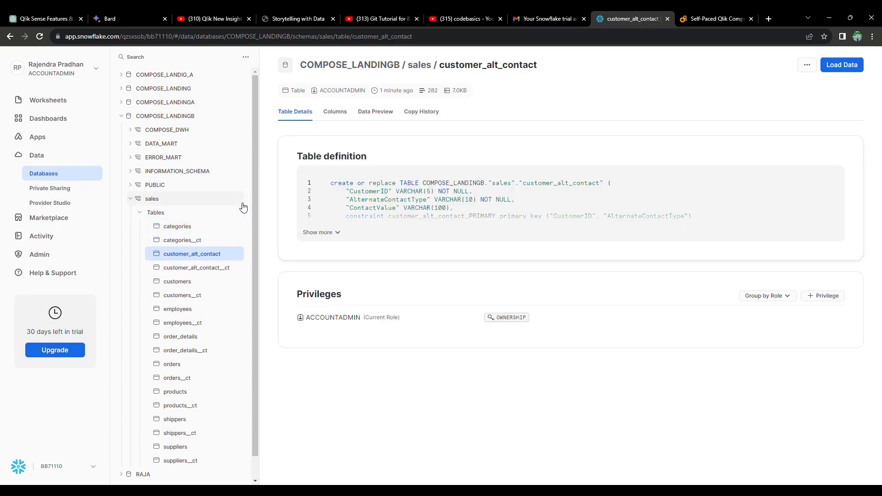
left_click(334, 117)
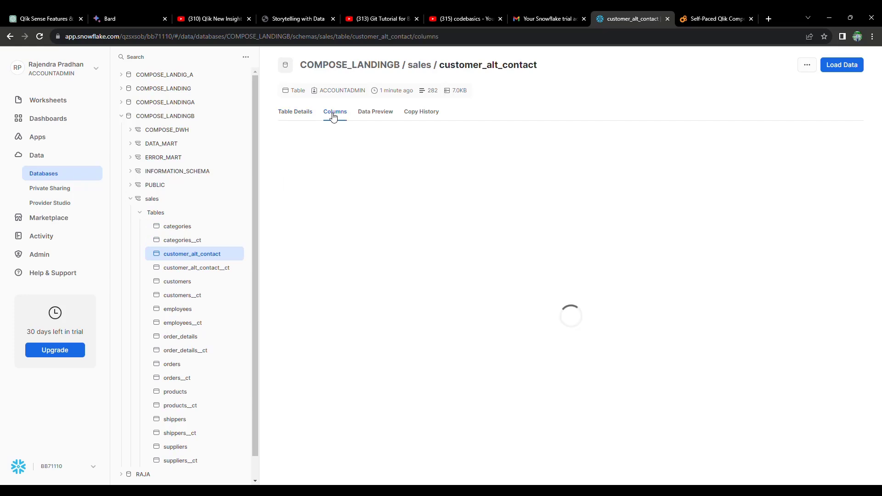
left_click(377, 115)
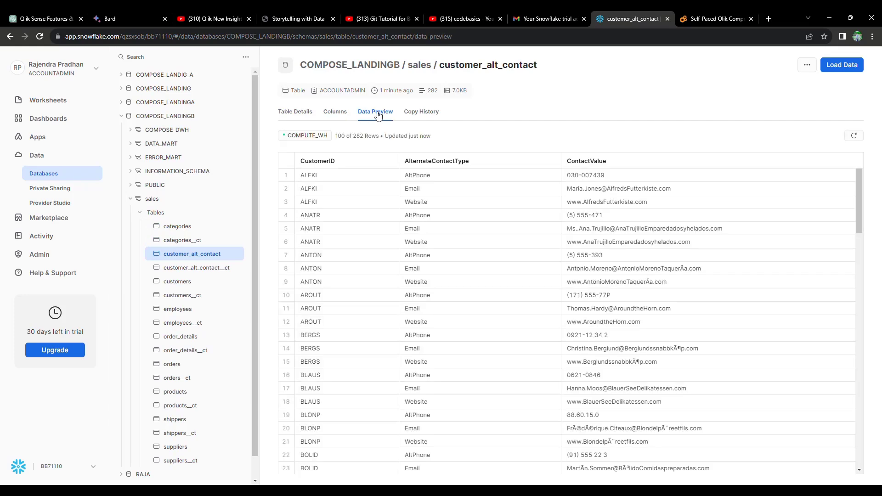